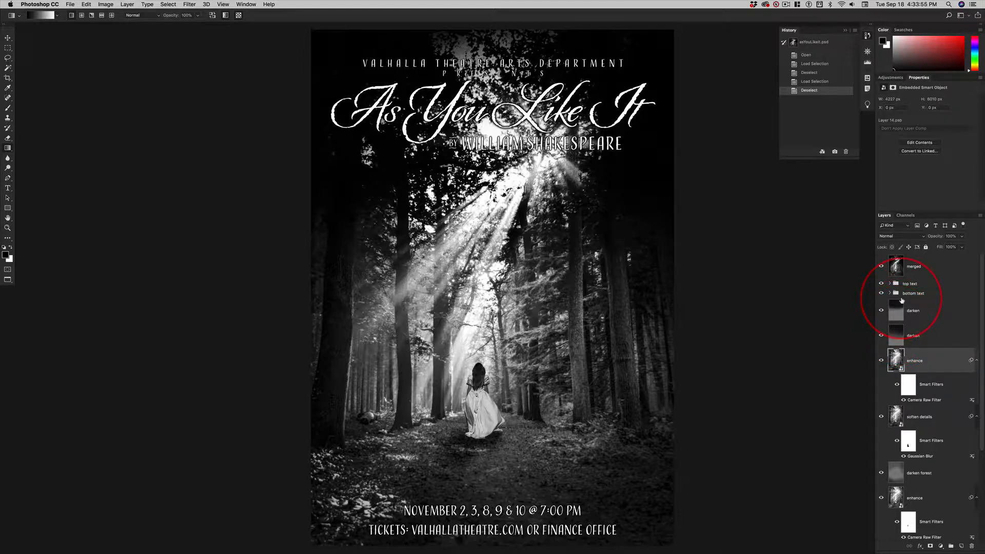
Switch to the ayliDemo.psd document and stamp all visible layers onto a new top layer converted to a smart object
{"action": "key", "text": "super+grave"}
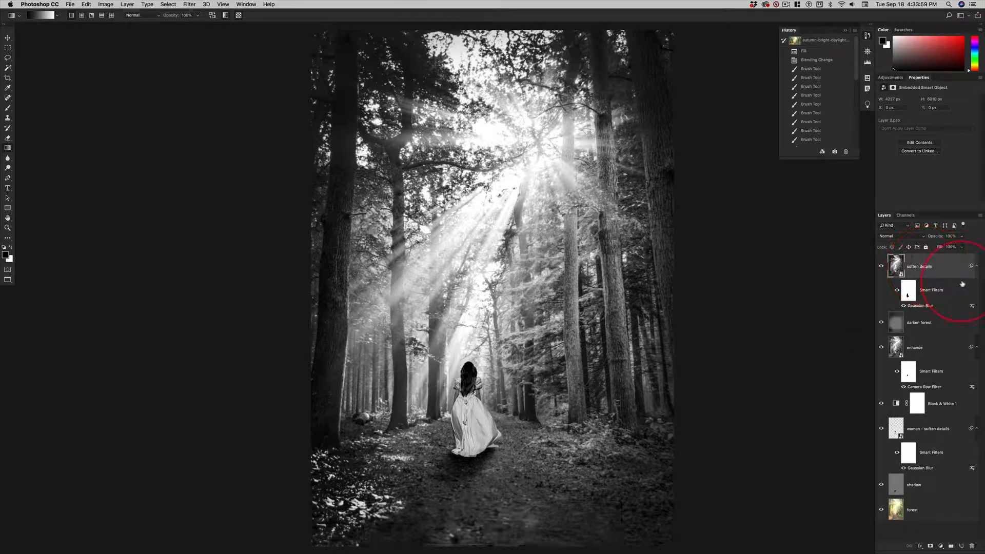
{"action": "key", "text": "alt+shift+super+n"}
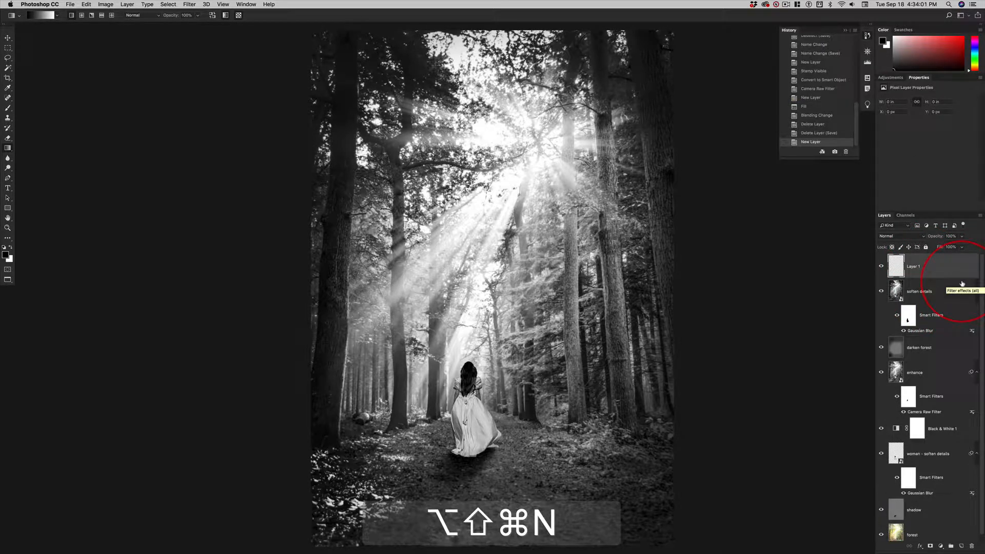
{"action": "key", "text": "alt+shift+super+e"}
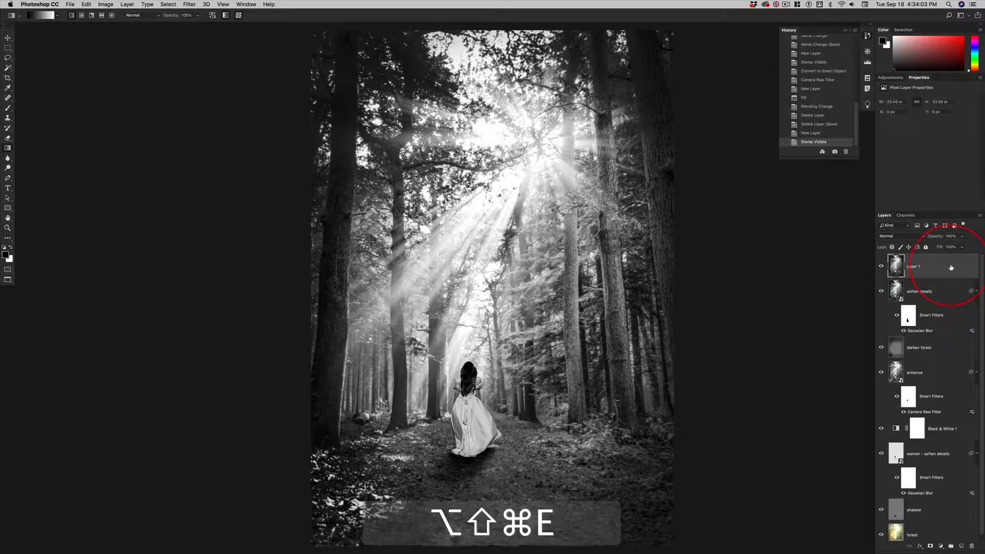
{"action": "key", "text": "alt+shift+super+o"}
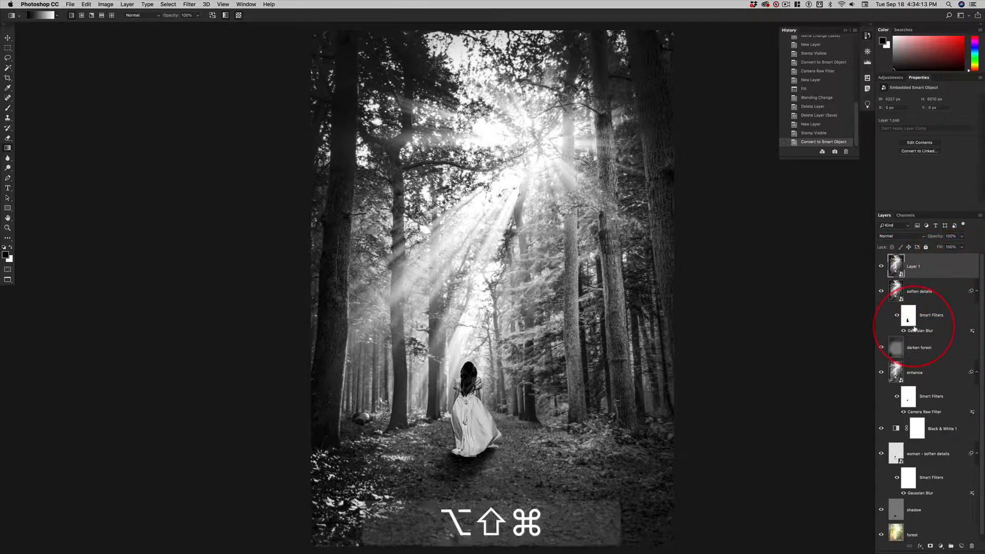
Open the Camera Raw Filter on the stamped layer, raise Dehaze to about +30 and set the grain amount to 45
{"action": "key", "text": "alt+shift+super+a"}
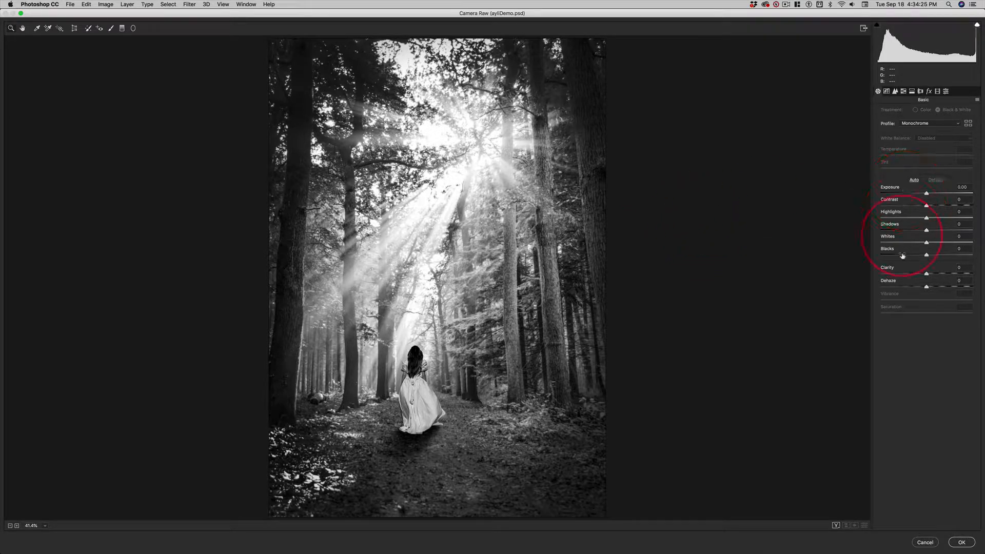
{"action": "left_click_drag", "start_coordinate": [914, 282], "coordinate": [927, 282]}
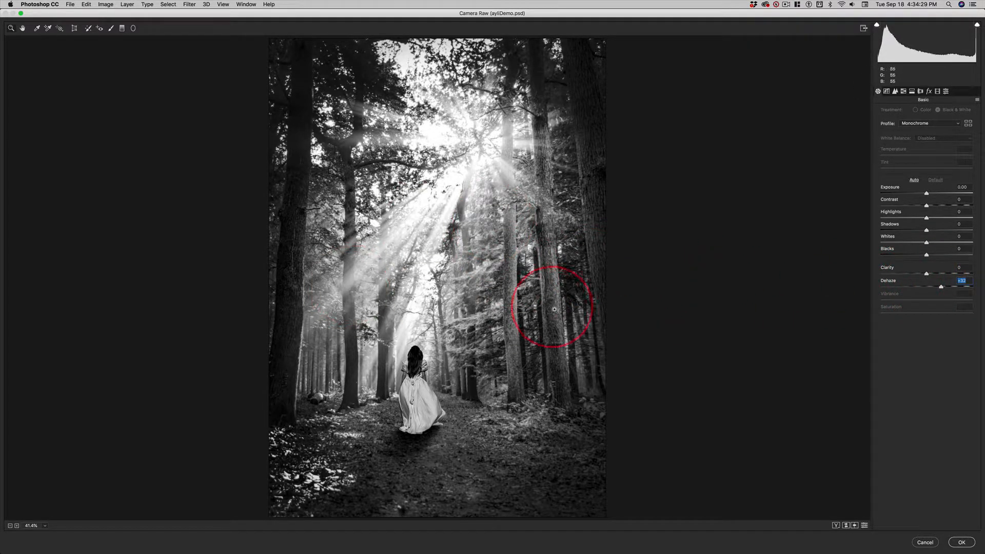
{"action": "left_click", "coordinate": [929, 91]}
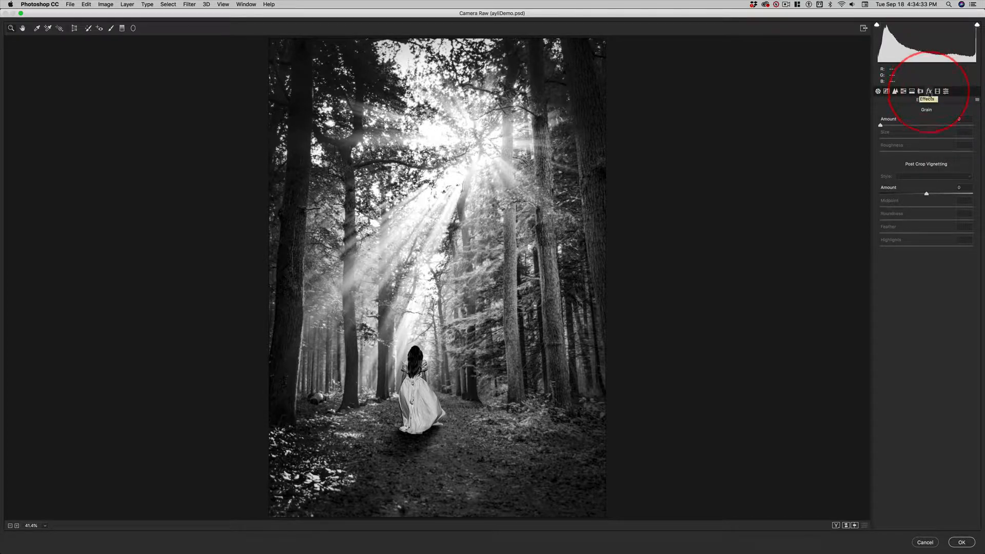
{"action": "left_click_drag", "start_coordinate": [892, 121], "coordinate": [917, 124]}
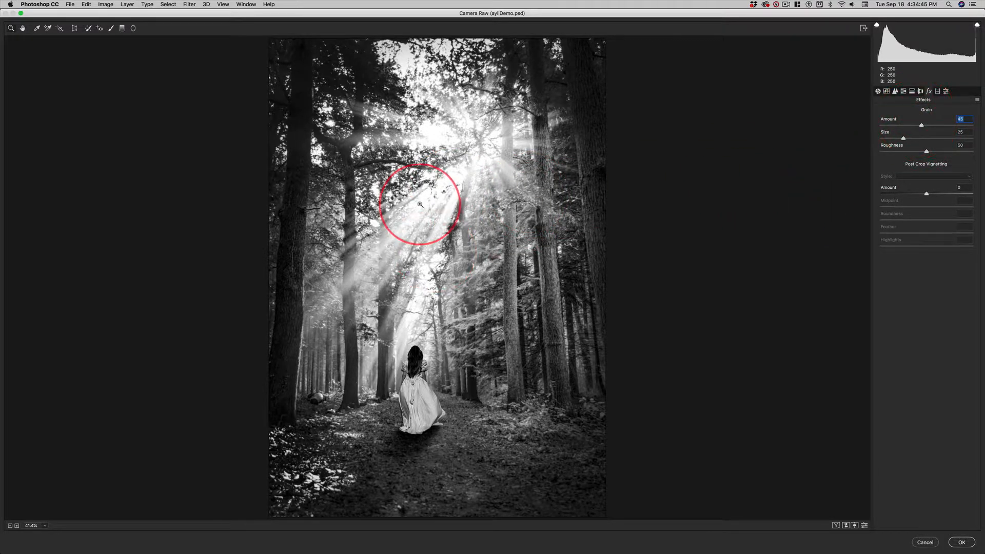
Compare the image at 100% zoom with a grain amount of 0 and with the grain restored
{"action": "key", "text": "super+1"}
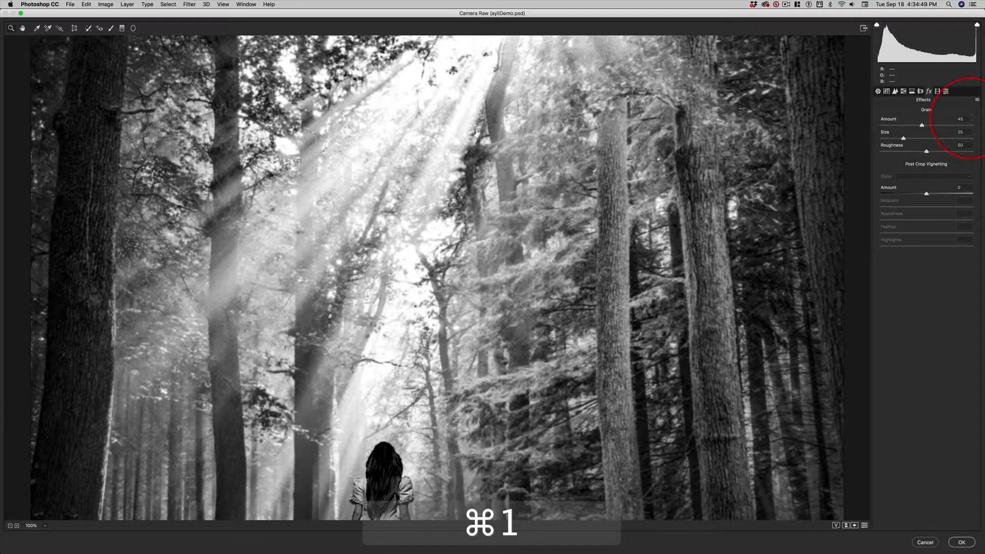
{"action": "left_click_drag", "start_coordinate": [970, 119], "coordinate": [938, 122]}
{"action": "type", "text": "0"}
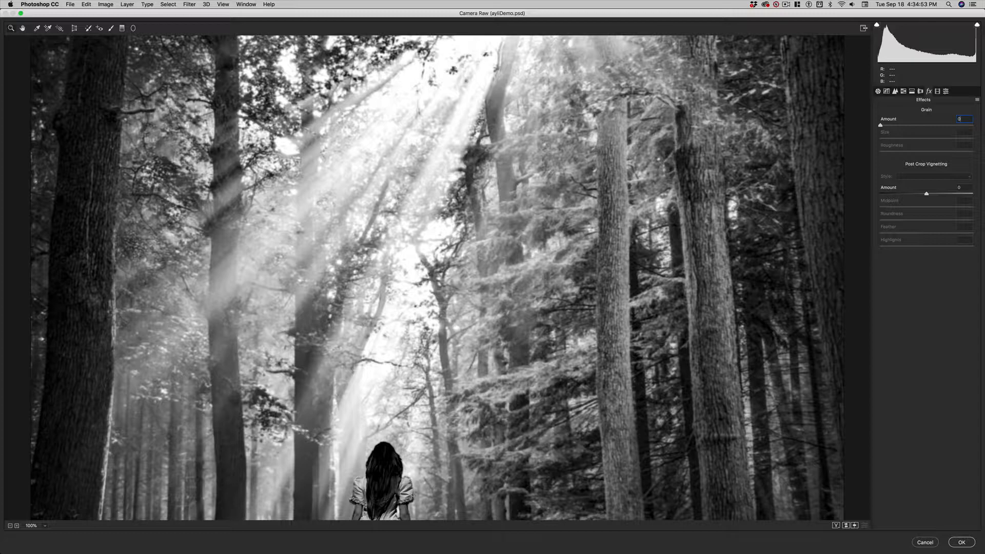
{"action": "key", "text": "super+z"}
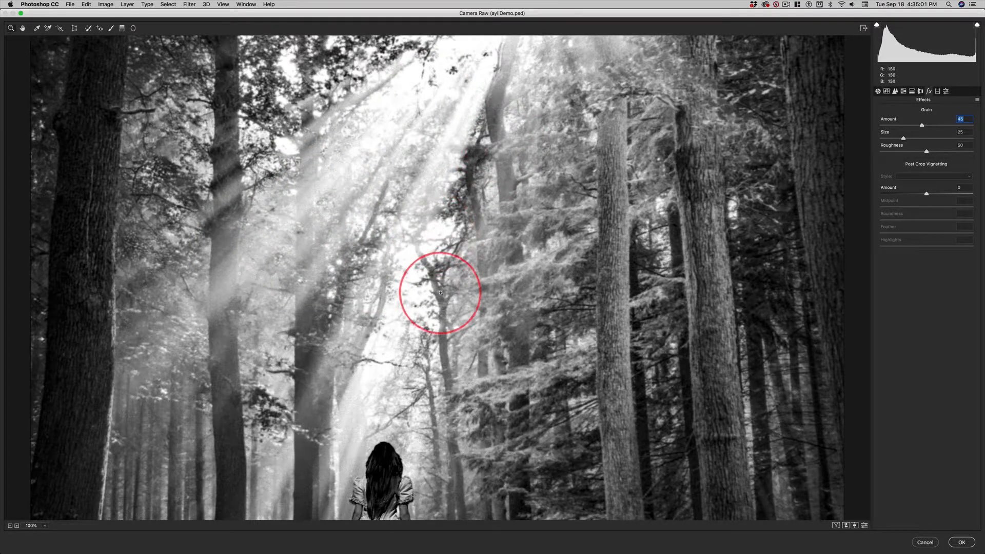
{"action": "scroll", "coordinate": [447, 331], "scroll_direction": "down", "scroll_amount": 3}
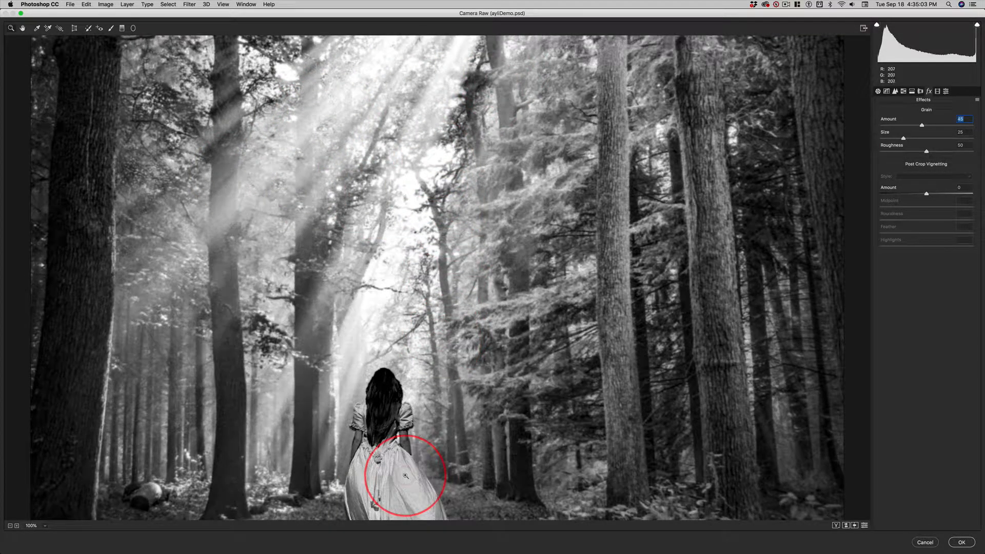
{"action": "key", "text": "super+z"}
{"action": "key", "text": "super+z"}
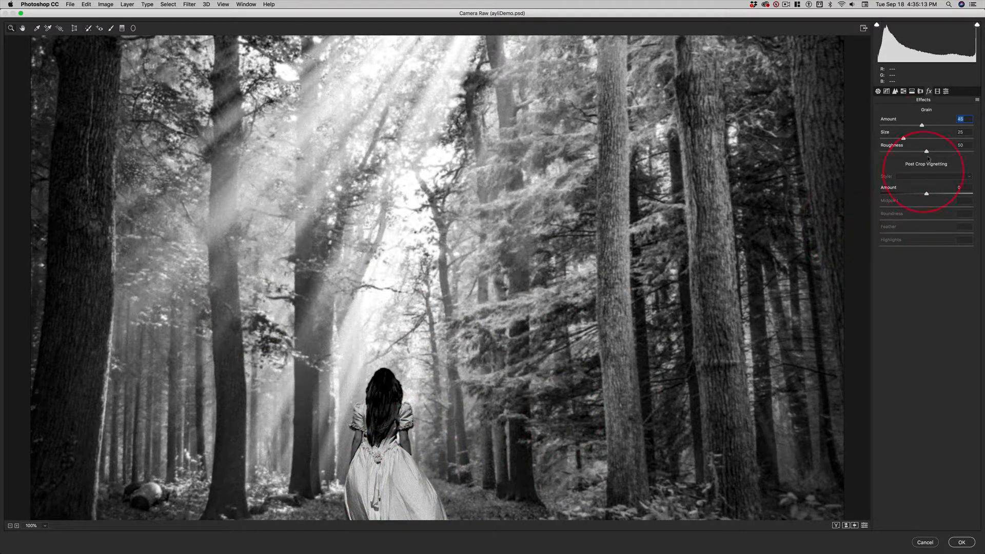
{"action": "key", "text": "super+0"}
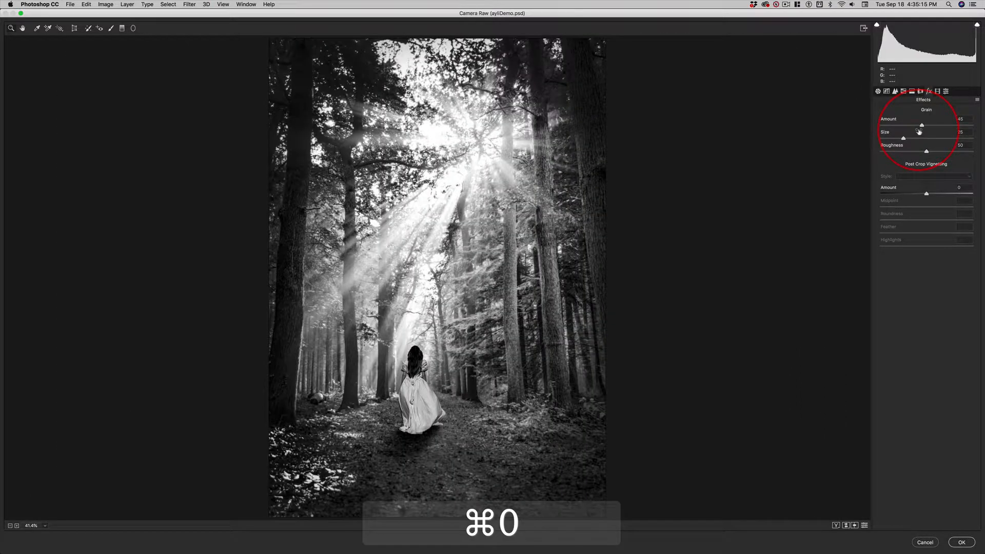
Set the post-crop vignetting amount to about -31, compare it with the preview off, and apply the Camera Raw filter
{"action": "left_click_drag", "start_coordinate": [929, 189], "coordinate": [916, 190]}
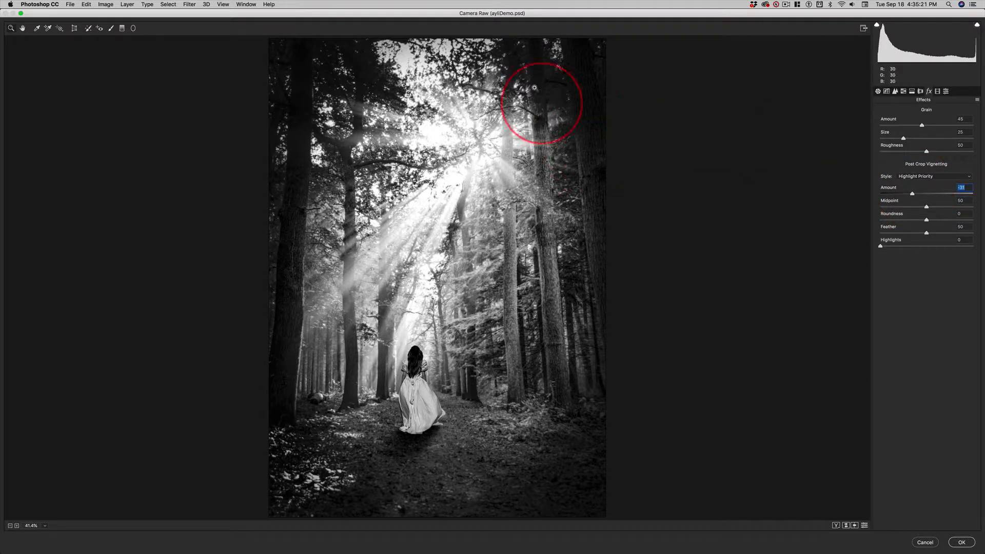
{"action": "key", "text": "p"}
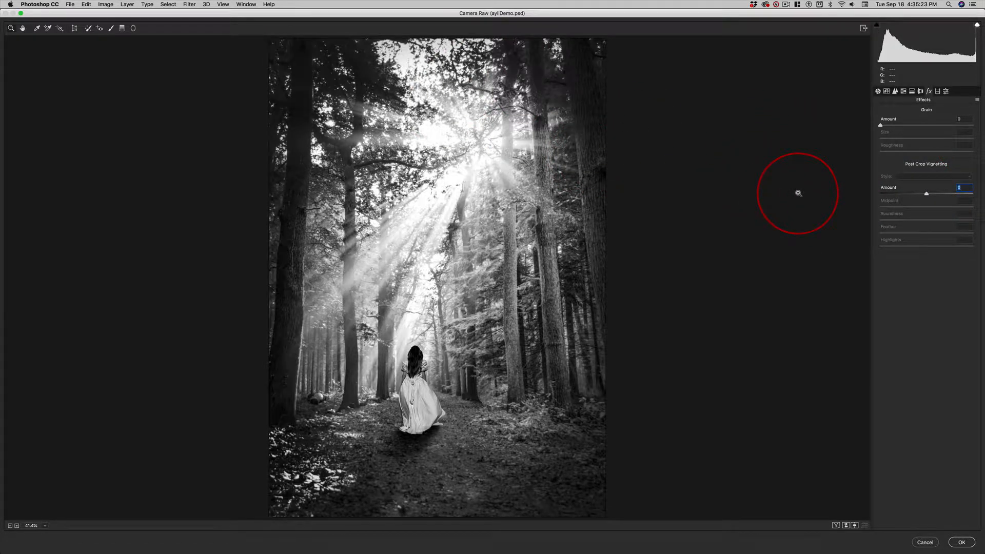
{"action": "key", "text": "p"}
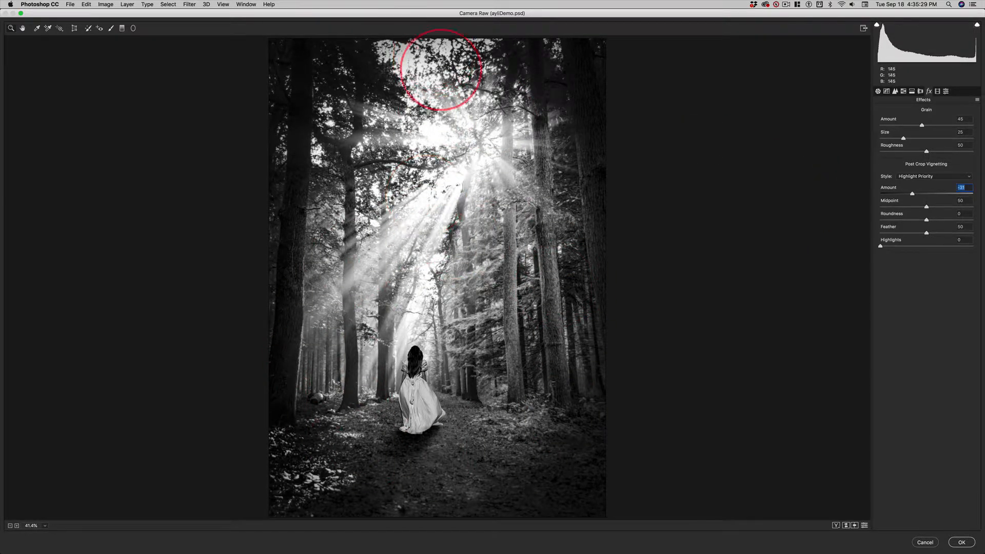
{"action": "left_click", "coordinate": [962, 543]}
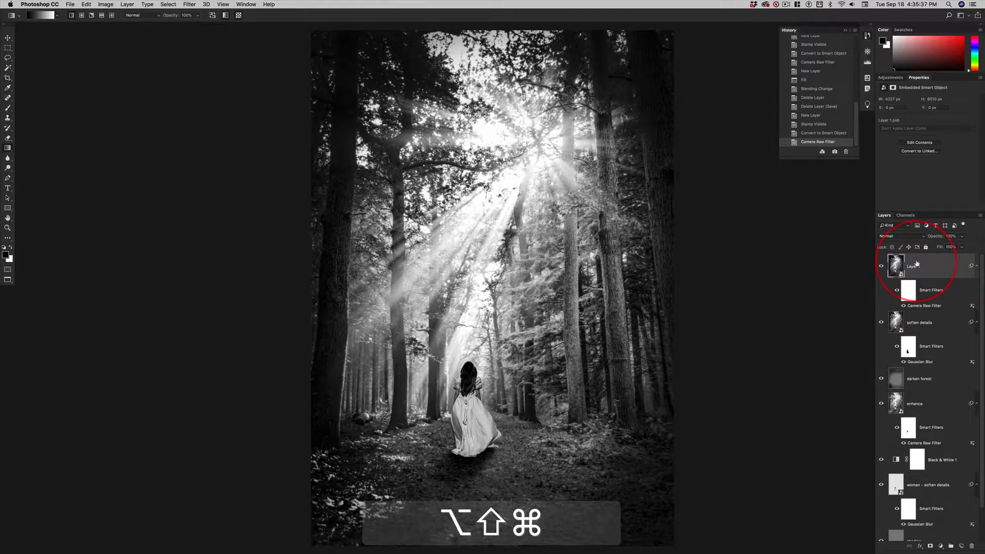
Add a new top layer filled with 50% gray and set its blending mode to Overlay
{"action": "key", "text": "alt+shift+super+n"}
{"action": "key", "text": "shift+BackSpace"}
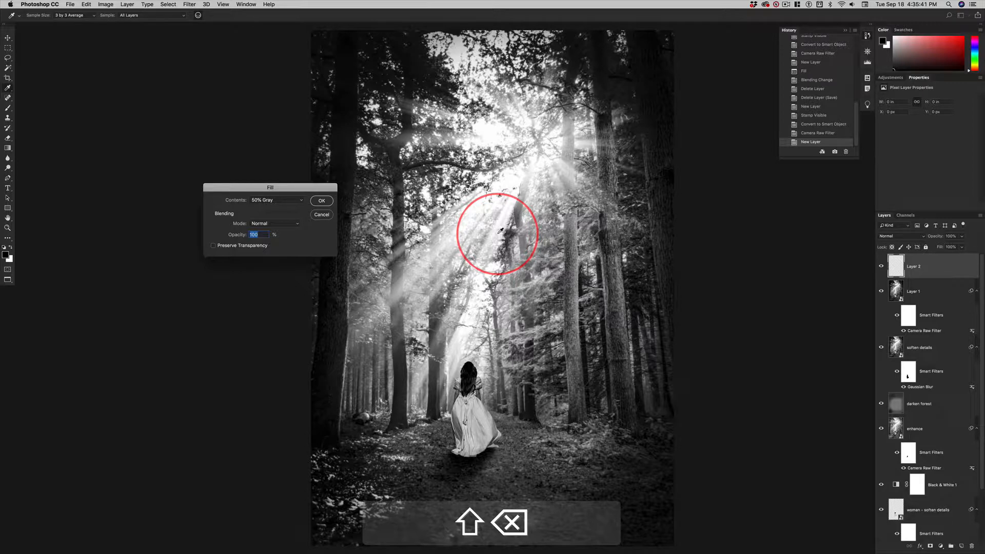
{"action": "key", "text": "Return"}
{"action": "key", "text": "g"}
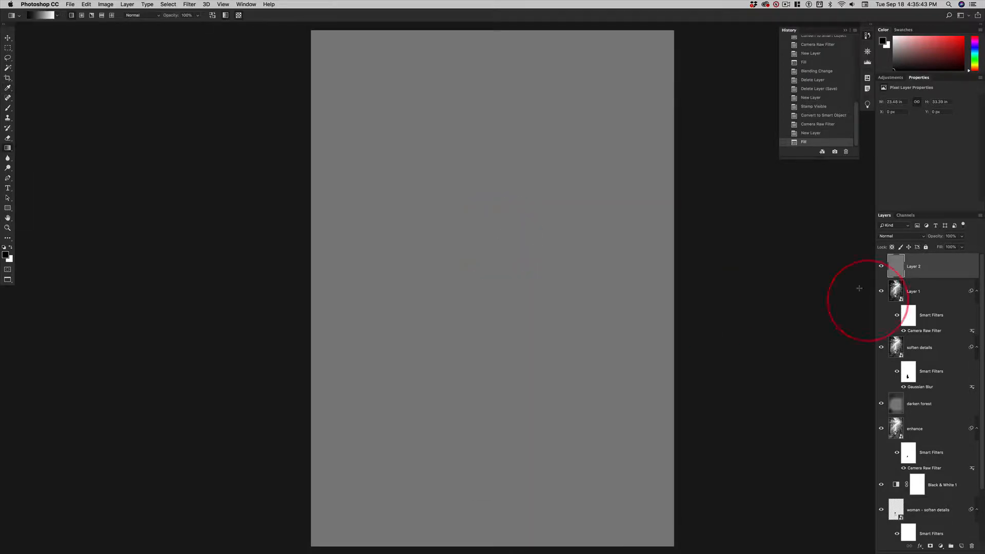
{"action": "left_click", "coordinate": [896, 236]}
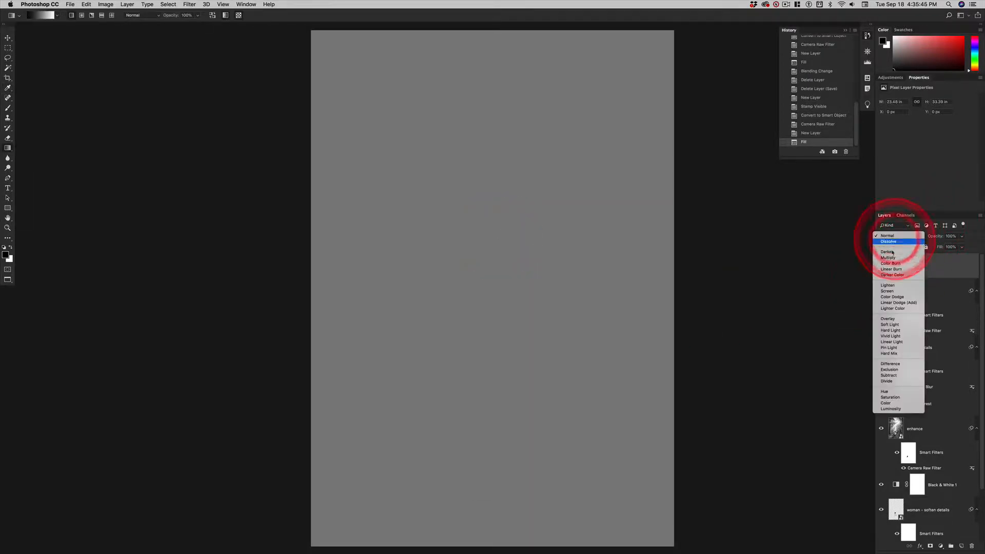
{"action": "left_click", "coordinate": [887, 319]}
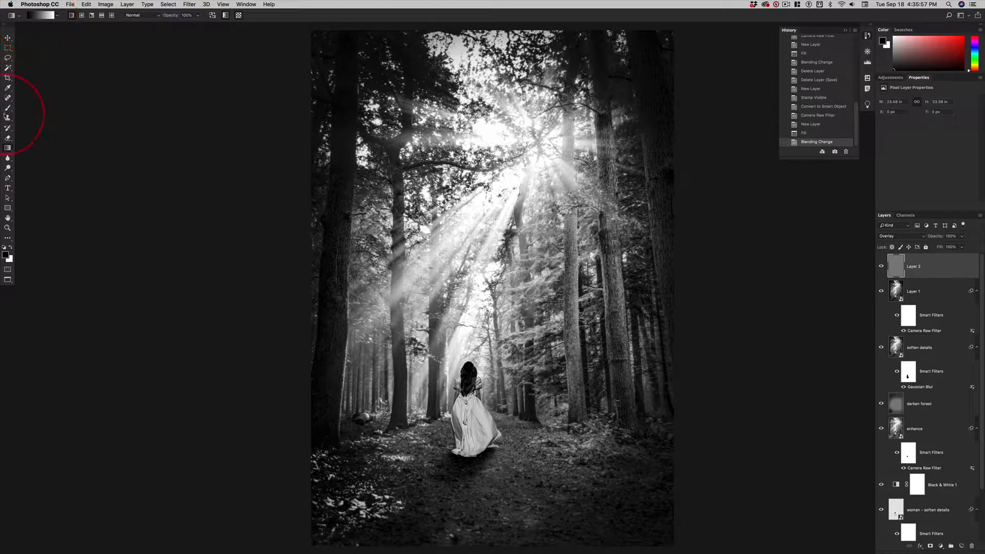
Set the Gradient tool to the Foreground to Transparent preset
{"action": "left_click", "coordinate": [11, 16]}
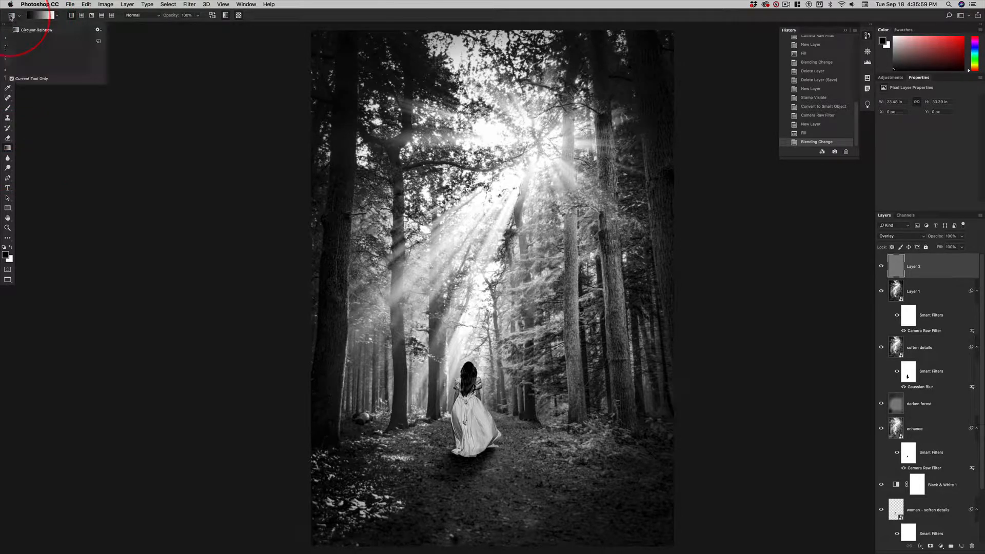
{"action": "left_click", "coordinate": [35, 16]}
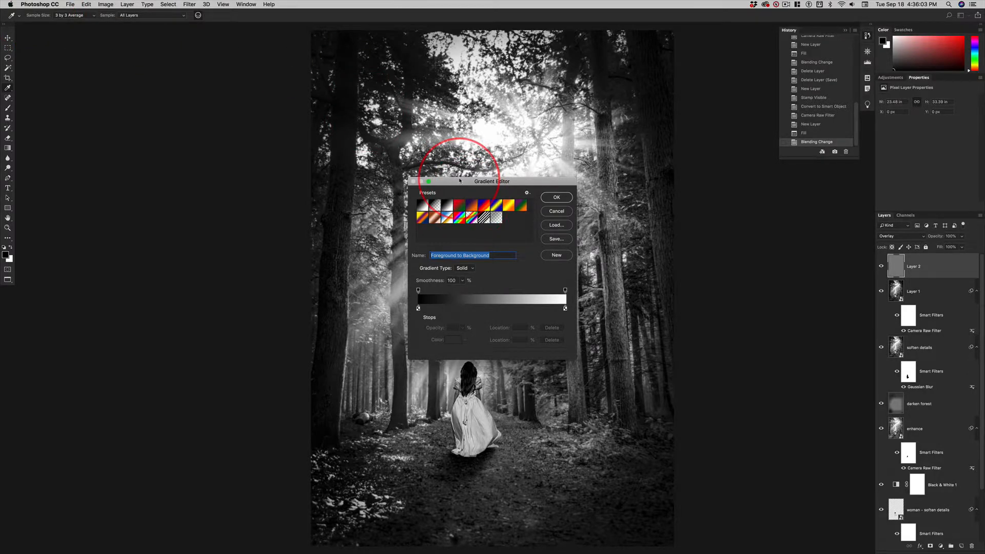
{"action": "left_click_drag", "start_coordinate": [457, 181], "coordinate": [188, 114]}
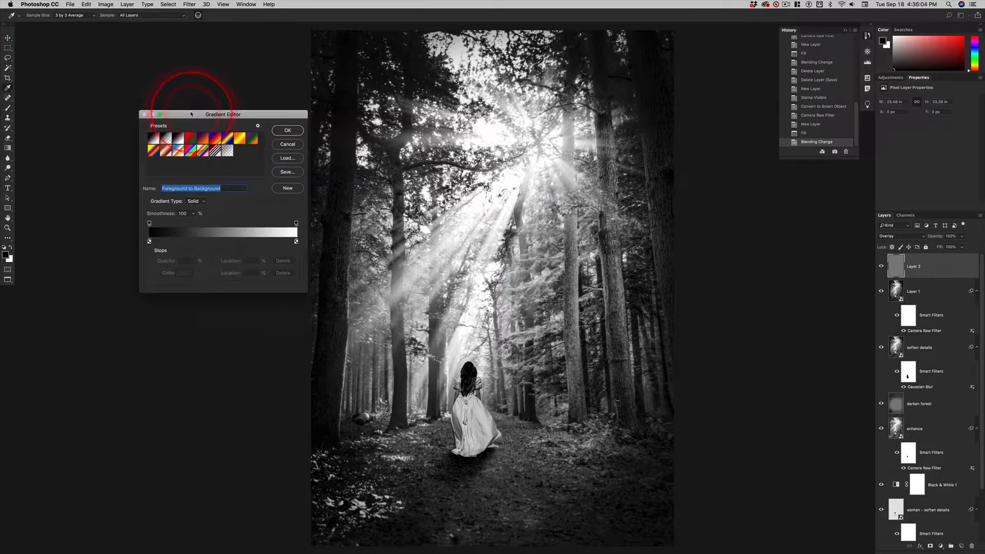
{"action": "left_click", "coordinate": [165, 138]}
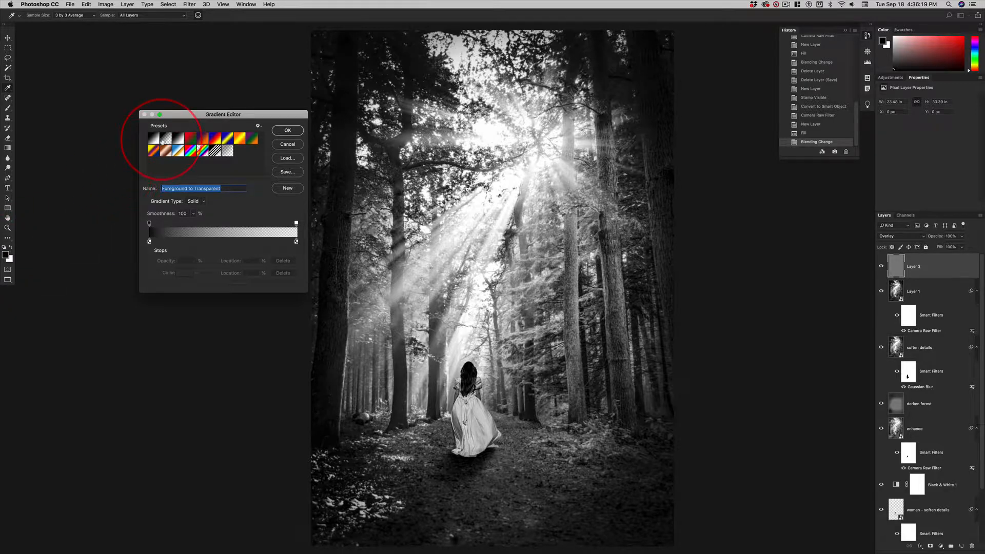
{"action": "left_click", "coordinate": [288, 130]}
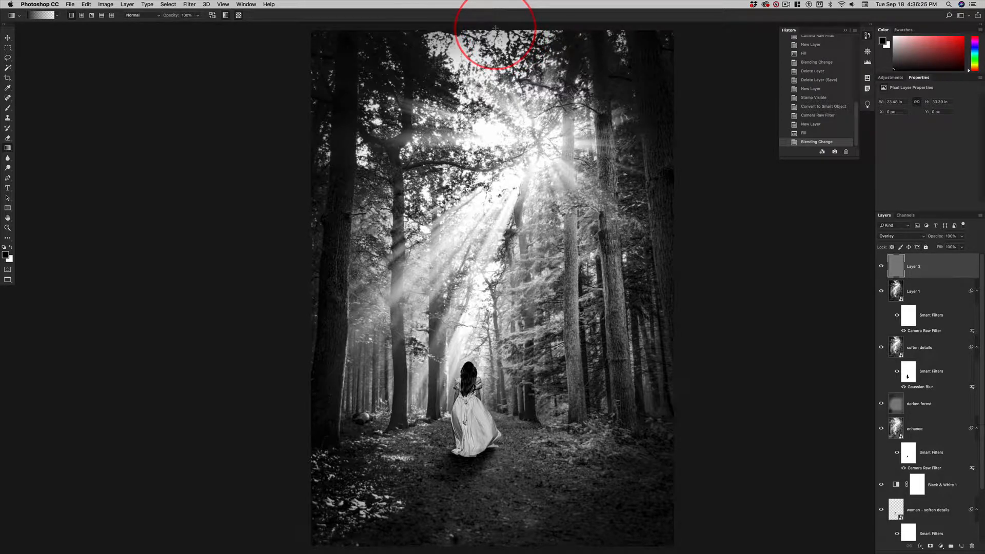
Darken the upper part of the forest with four overlapping vertical black gradients running downward on the gray Overlay layer
{"action": "left_click_drag", "start_coordinate": [495, 28], "coordinate": [466, 218]}
{"action": "key", "text": "shift"}
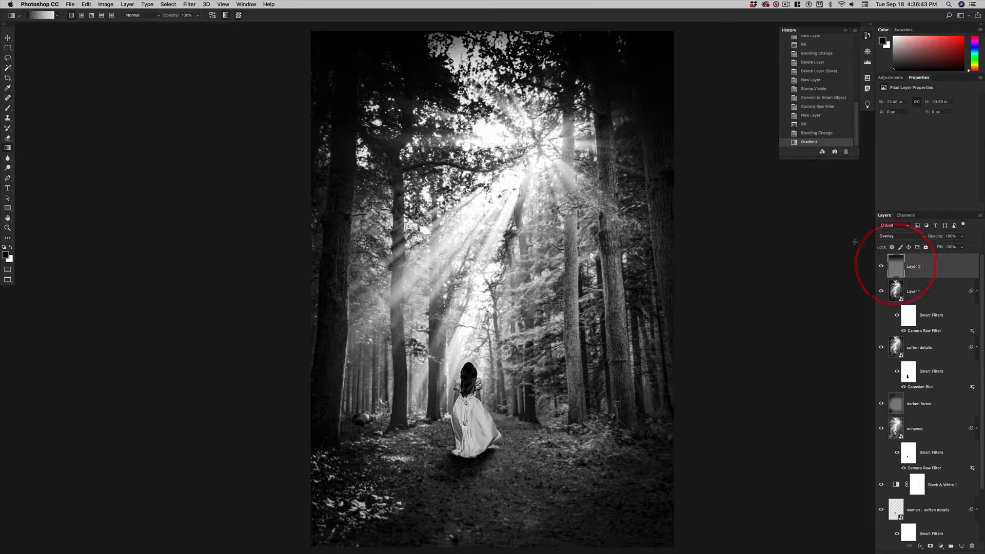
{"action": "left_click_drag", "start_coordinate": [504, 29], "coordinate": [517, 286]}
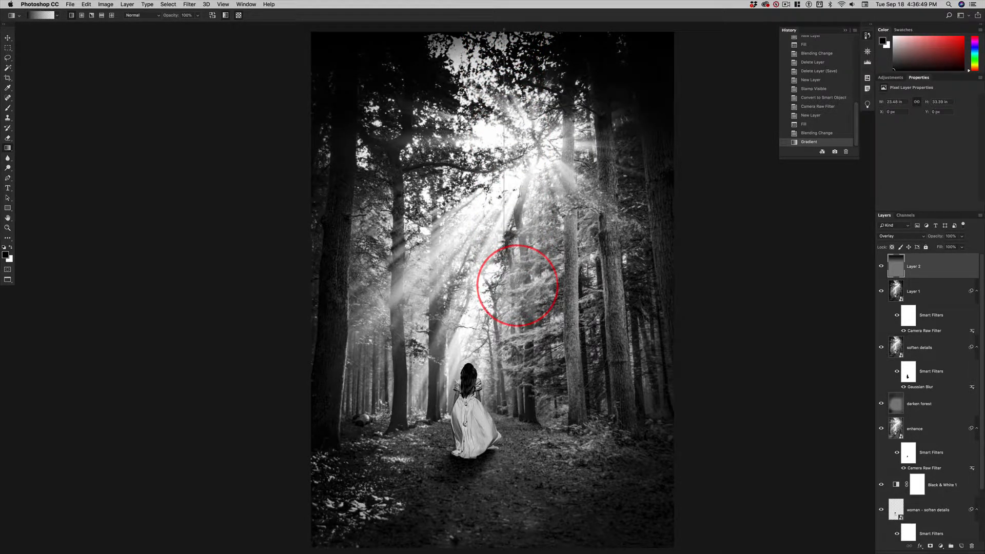
{"action": "left_click_drag", "start_coordinate": [517, 285], "coordinate": [517, 285]}
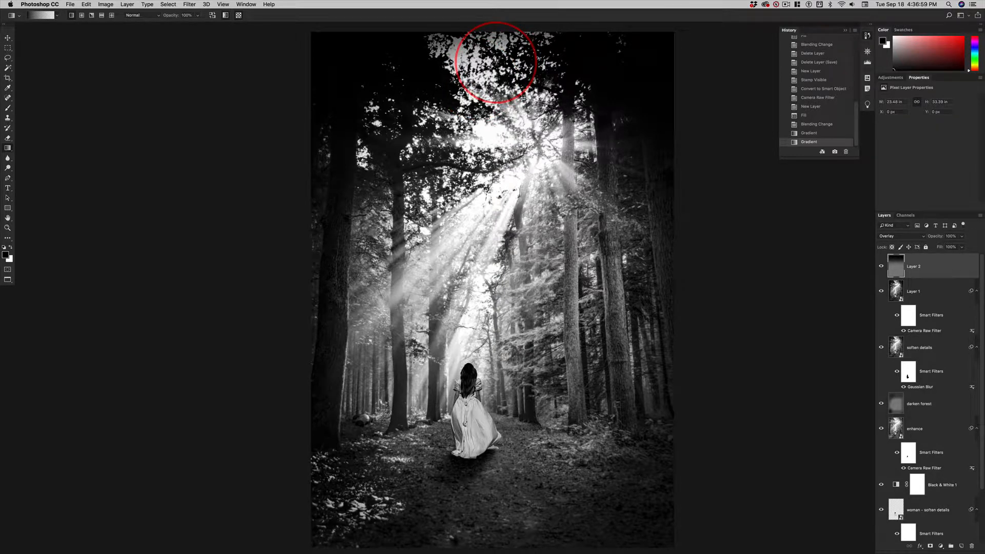
{"action": "left_click_drag", "start_coordinate": [495, 64], "coordinate": [498, 265]}
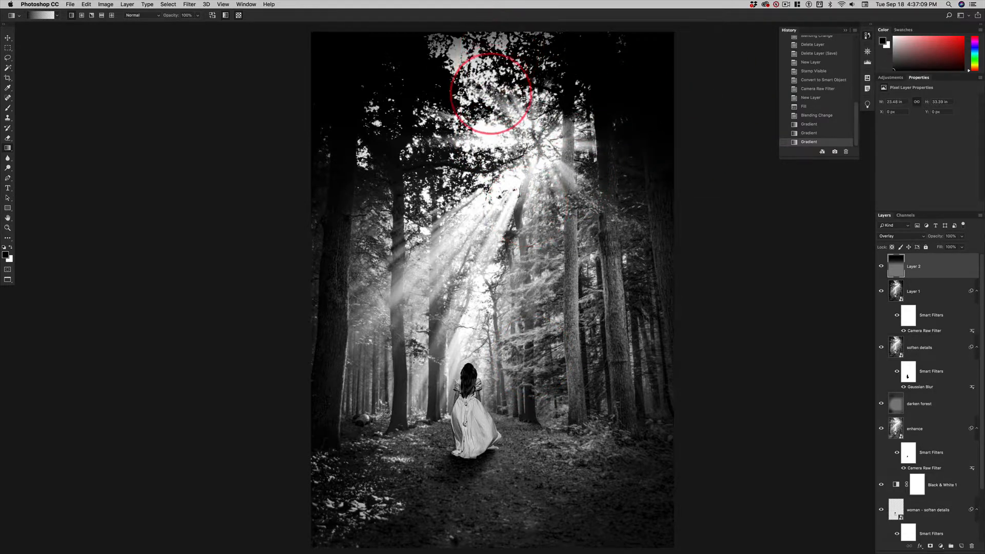
{"action": "left_click_drag", "start_coordinate": [496, 77], "coordinate": [497, 338]}
{"action": "key", "text": "shift"}
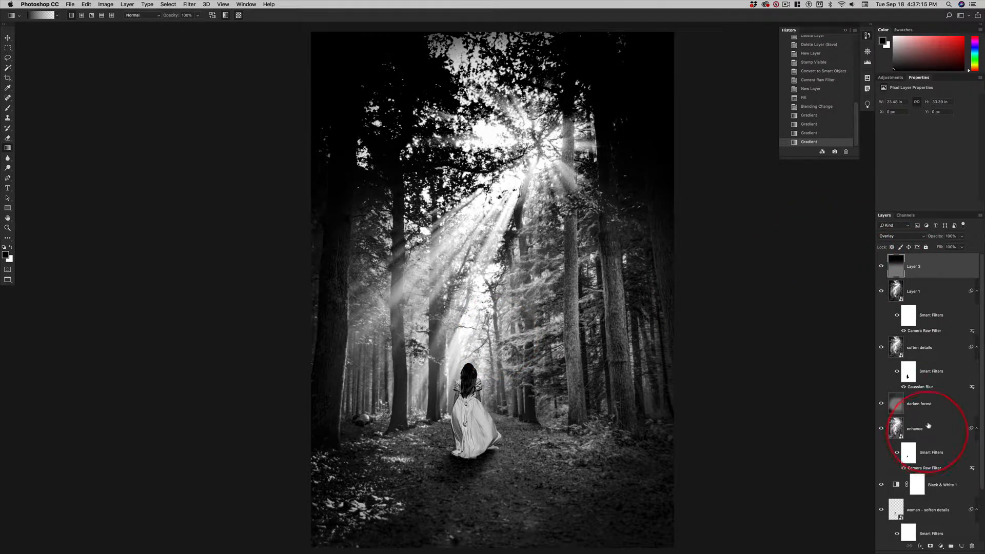
Stamp the visible layers onto another new top layer and fill it with 50% gray at 100% opacity
{"action": "key", "text": "alt+shift+super+n"}
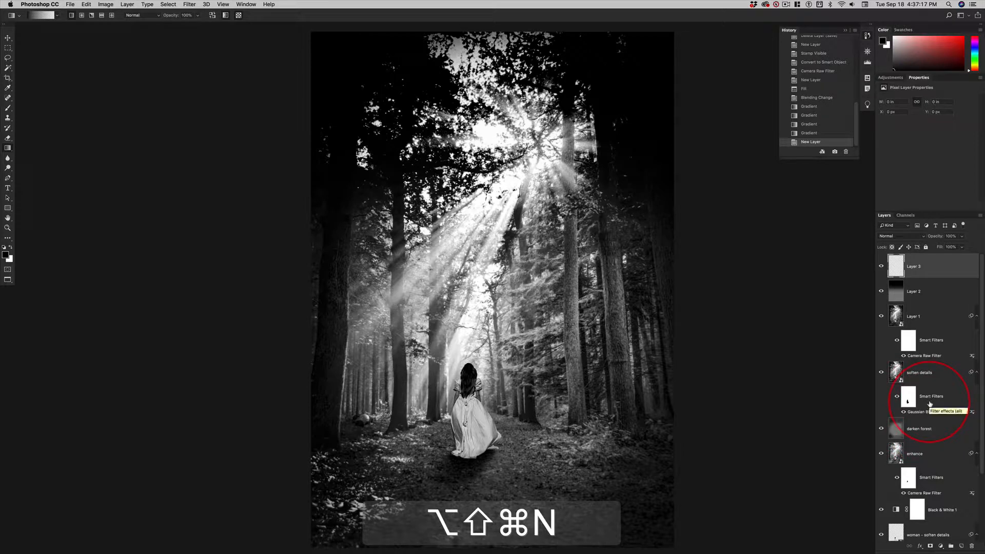
{"action": "key", "text": "alt+shift+super+e"}
{"action": "key", "text": "shift+BackSpace"}
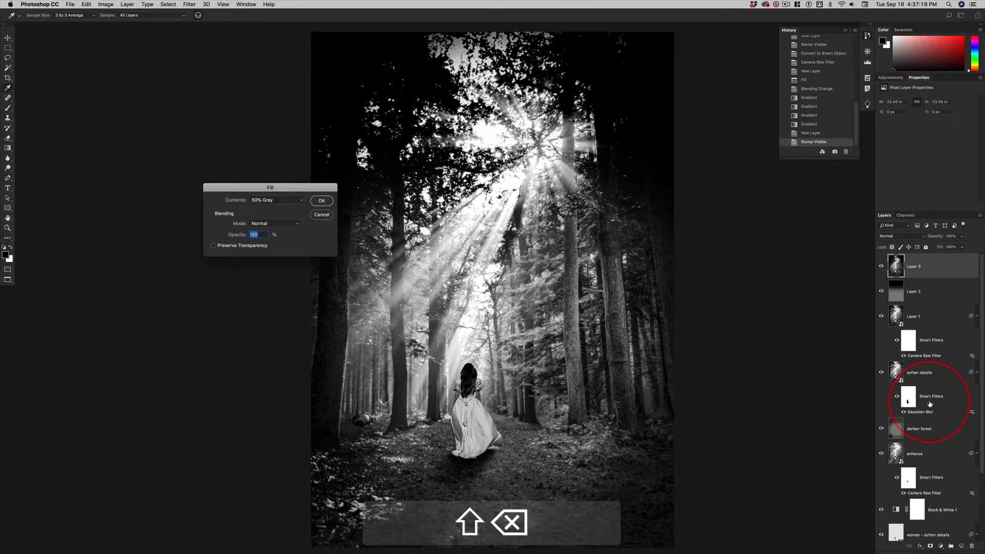
{"action": "key", "text": "Return"}
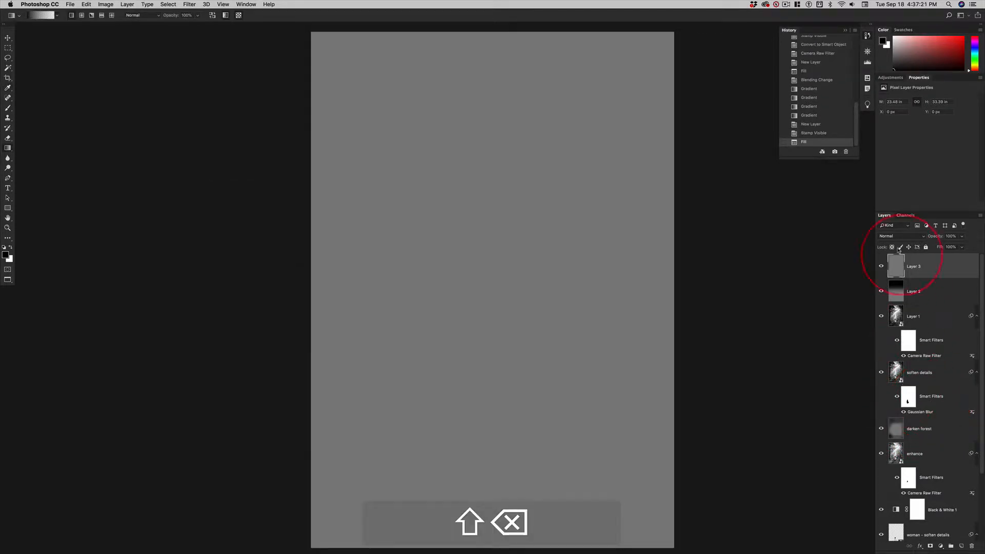
Set the blending mode of the new top gray layer to Overlay, keeping the Gradient tool active
{"action": "key", "text": "g"}
{"action": "left_click", "coordinate": [893, 236]}
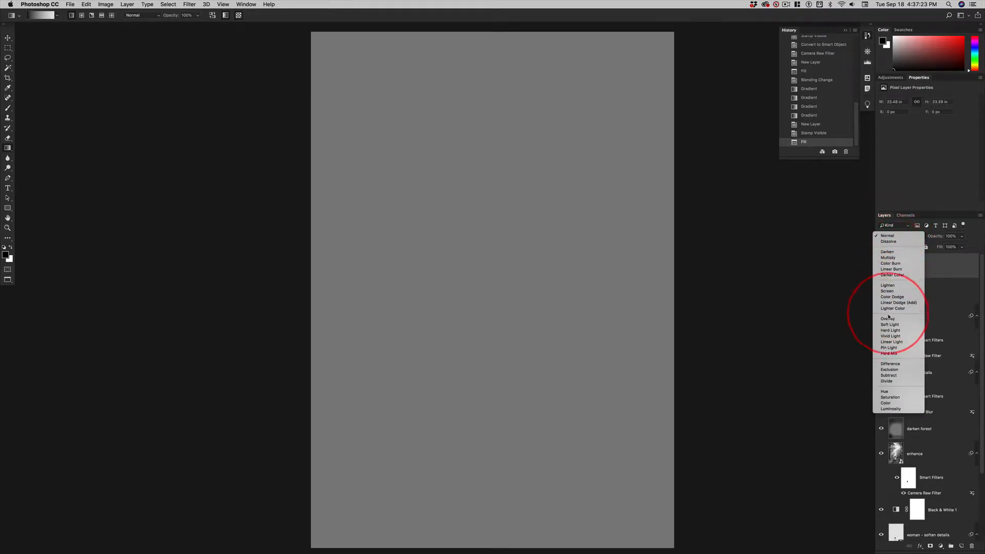
{"action": "left_click", "coordinate": [887, 318]}
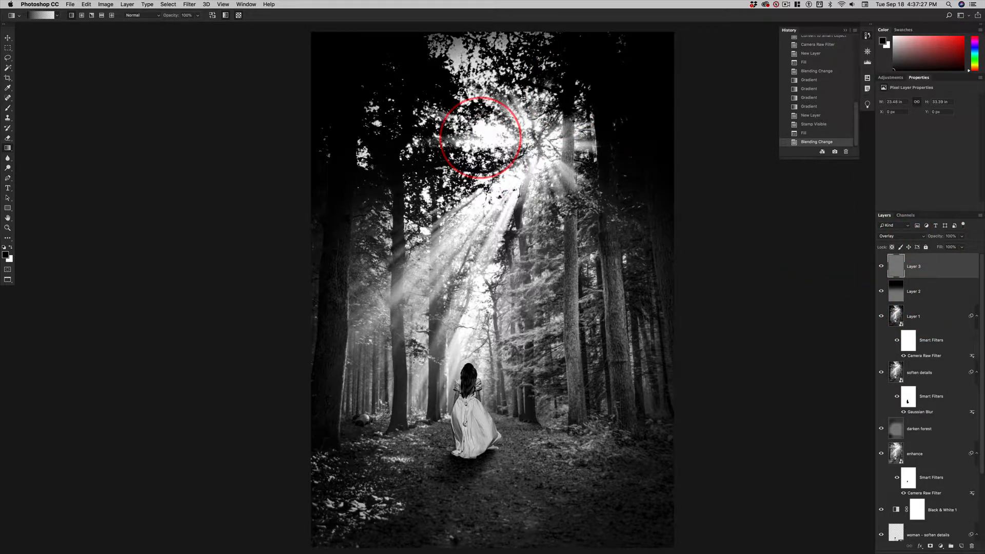
Darken the forest canopy further with four overlapping vertical black-to-transparent gradients running downward on the new top Overlay layer
{"action": "left_click_drag", "start_coordinate": [481, 137], "coordinate": [477, 172]}
{"action": "key", "text": "shift"}
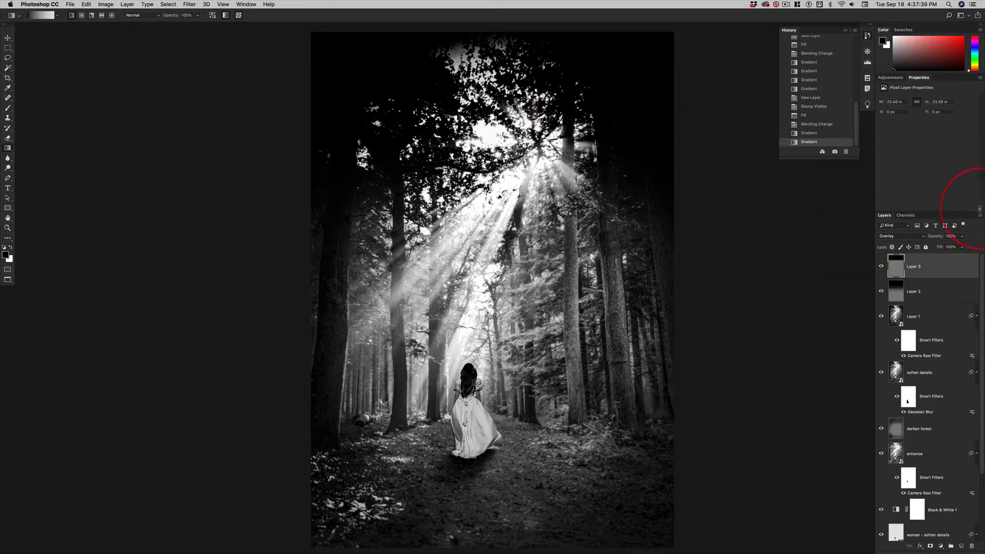
{"action": "left_click_drag", "start_coordinate": [489, 123], "coordinate": [487, 219]}
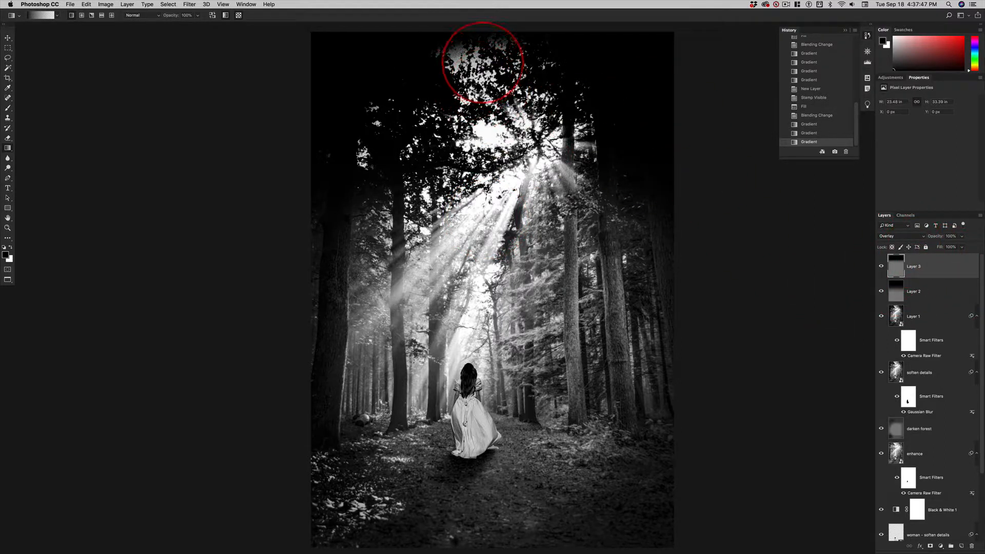
{"action": "left_click_drag", "start_coordinate": [483, 105], "coordinate": [484, 229]}
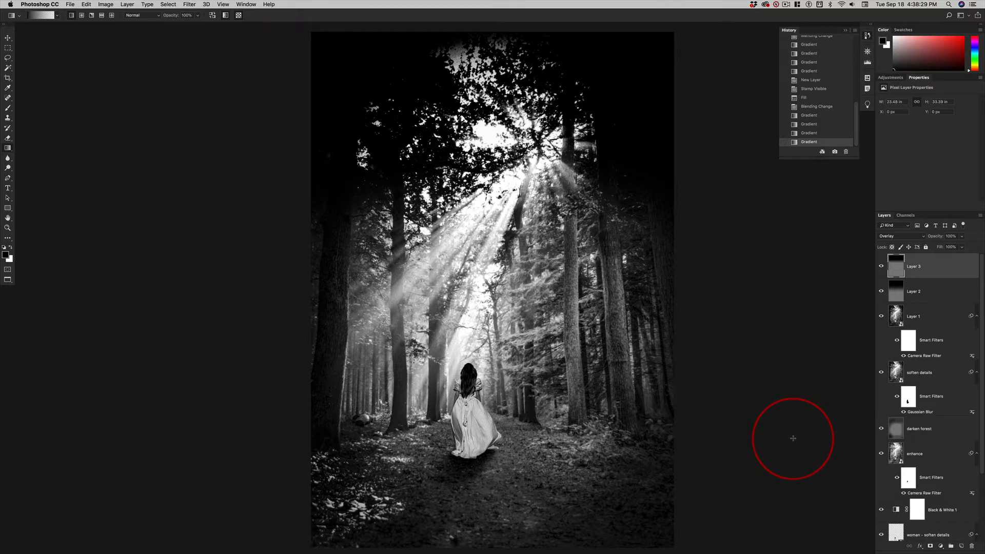
Switch to the finished poster document to compare the darkened background with its text areas
{"action": "key", "text": "super"}
{"action": "key", "text": "super+grave"}
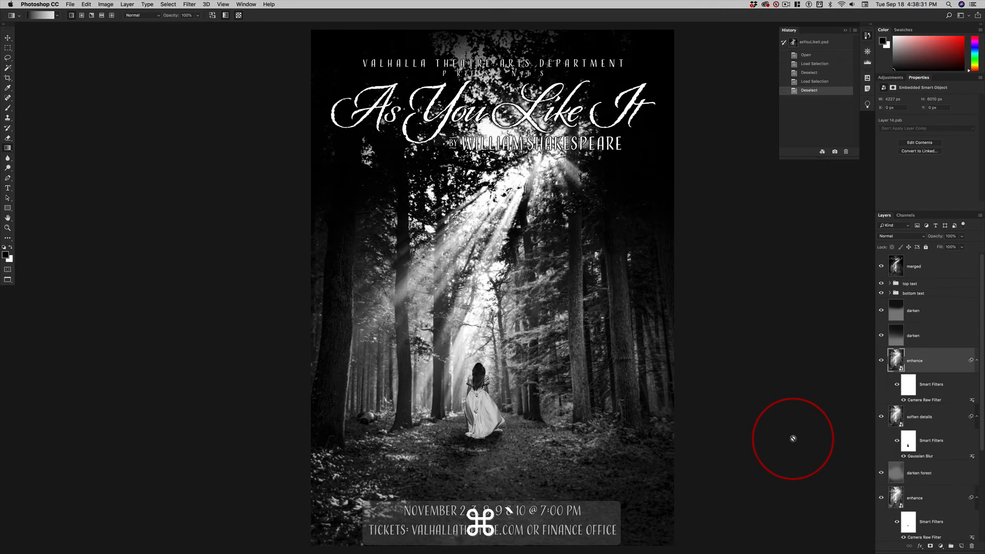